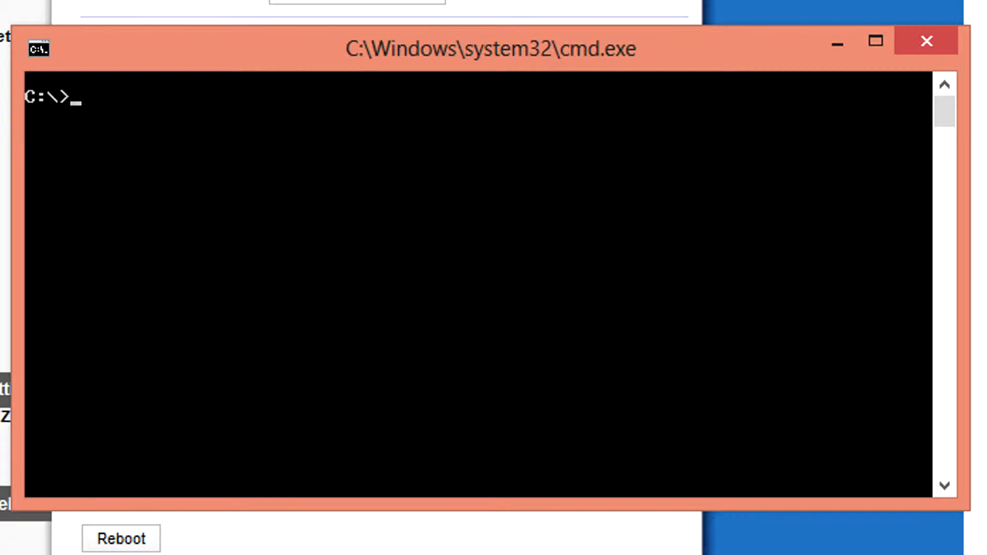
Run ipconfig /all at the command prompt to list the full network configuration.
text(i)
key(BackSpace)
text(ipconfig /all)
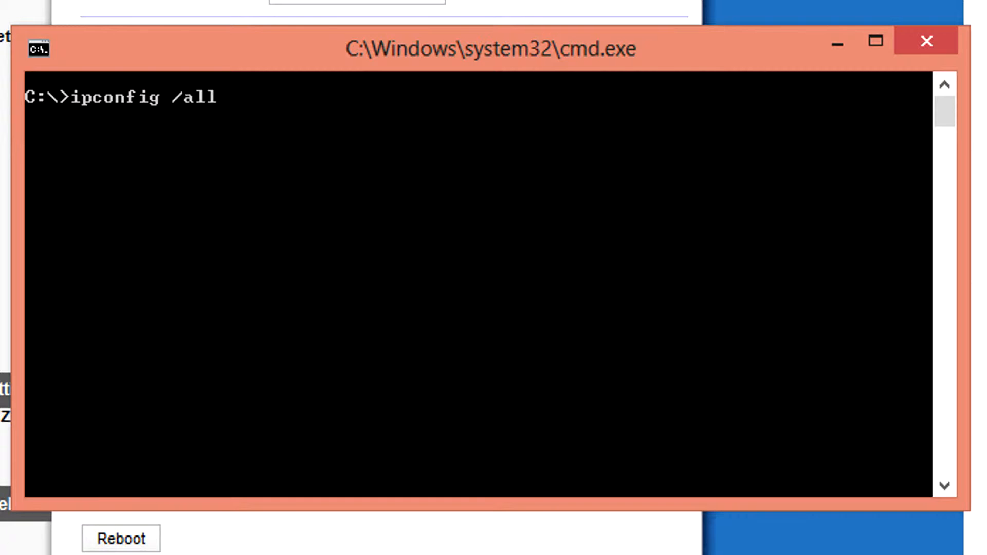
key(Return)
Examine the Wi-Fi adapter's IPv4 address, subnet mask, default gateway and DNS servers in the output, along with the other adapters' entries.
scroll(478, 283, up, 15)
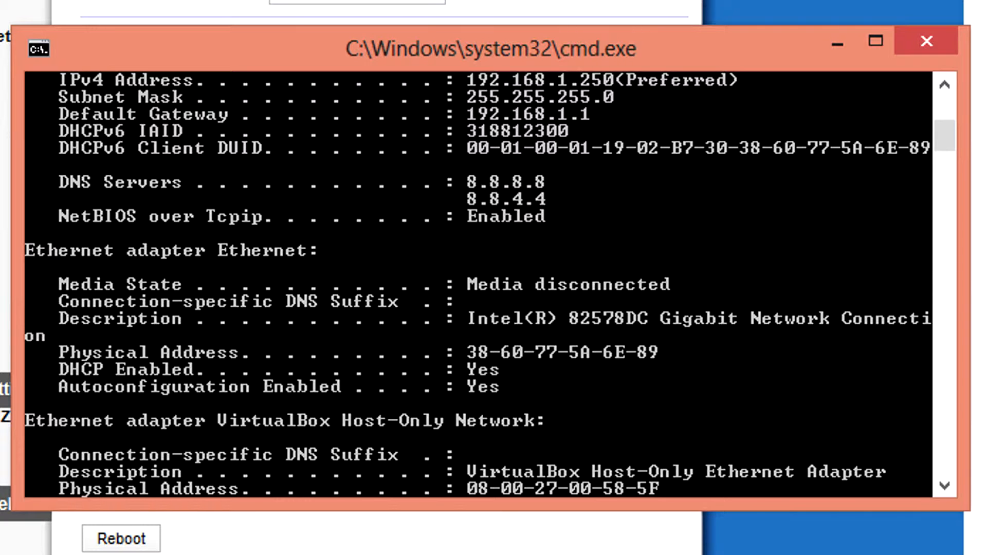
scroll(478, 283, up, 7)
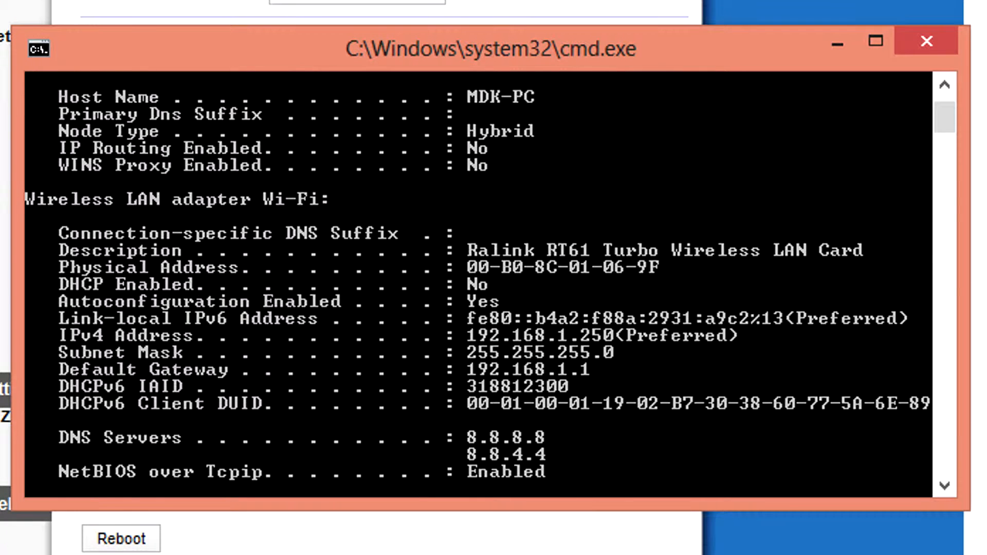
scroll(479, 283, down, 5)
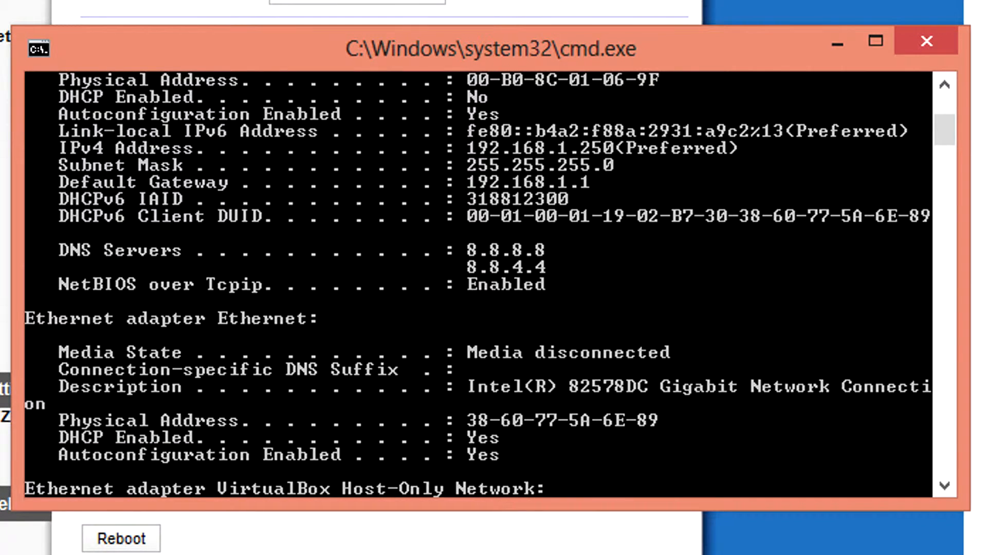
scroll(478, 283, down, 6)
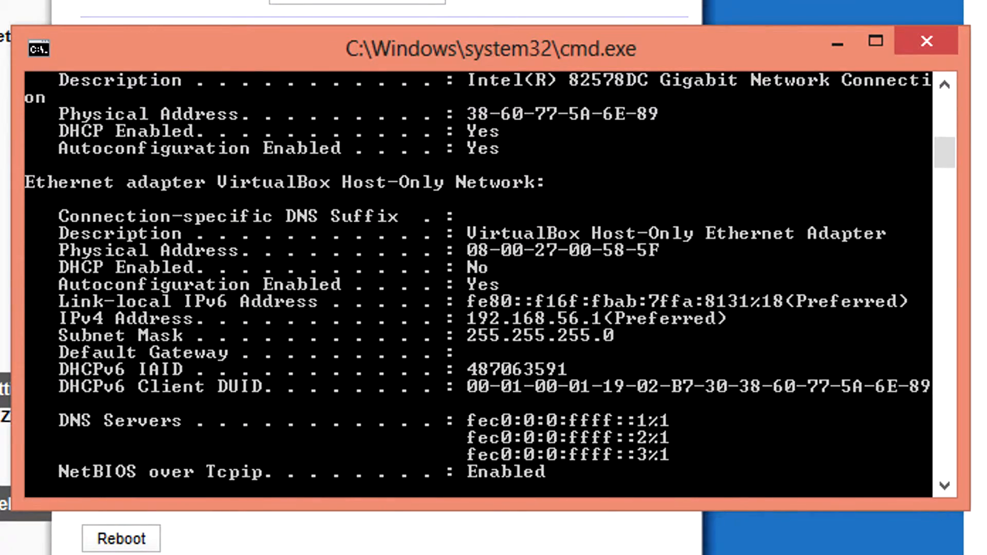
scroll(478, 283, down, 4)
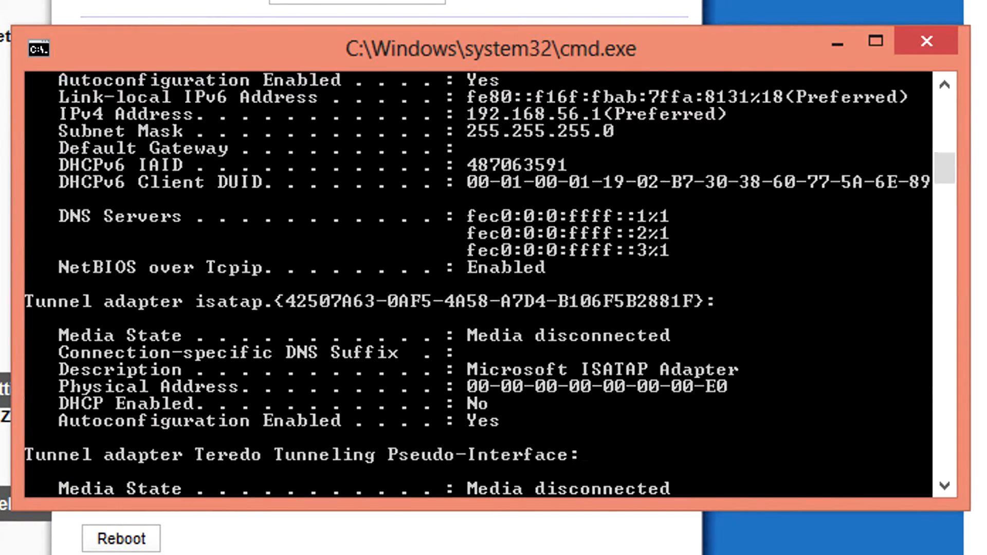
scroll(478, 283, up, 12)
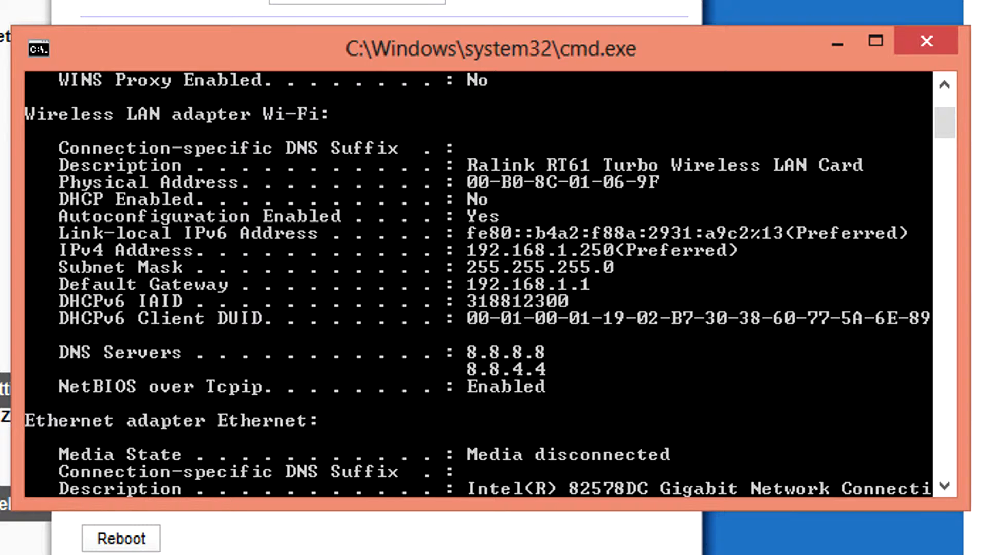
scroll(490, 285, down, 1)
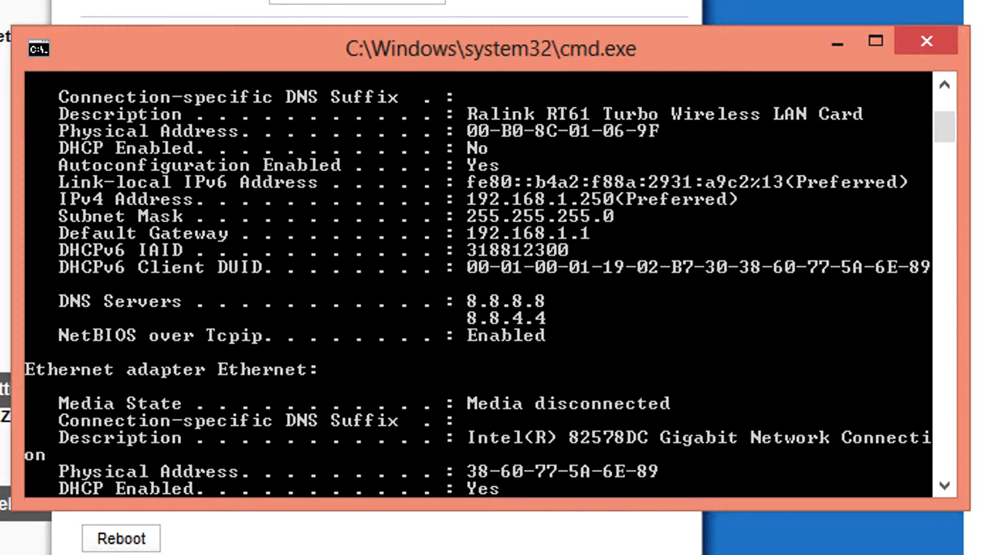
scroll(491, 285, up, 1)
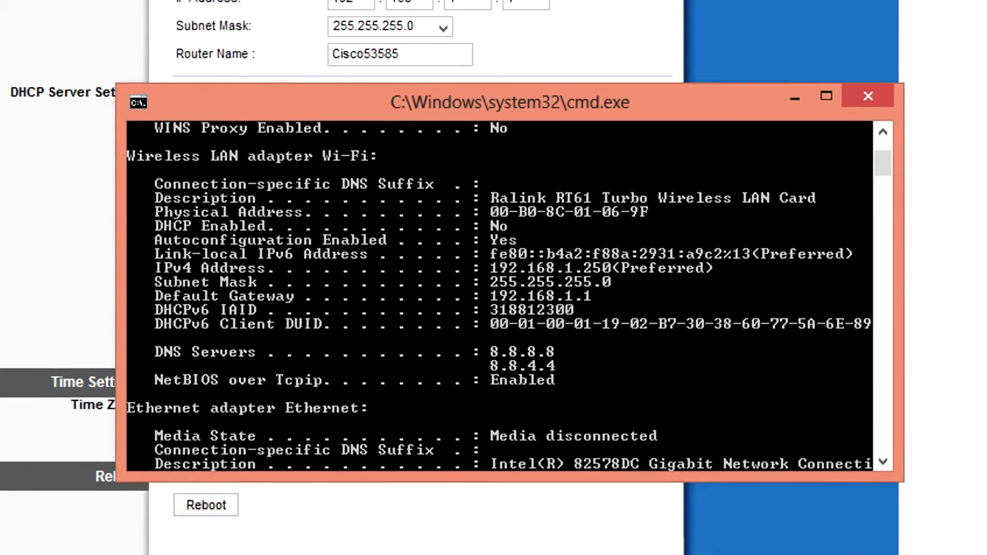
Switch to the browser and review the internet connection, router address and DHCP server settings on the router's Basic Setup page.
key(alt+Tab)
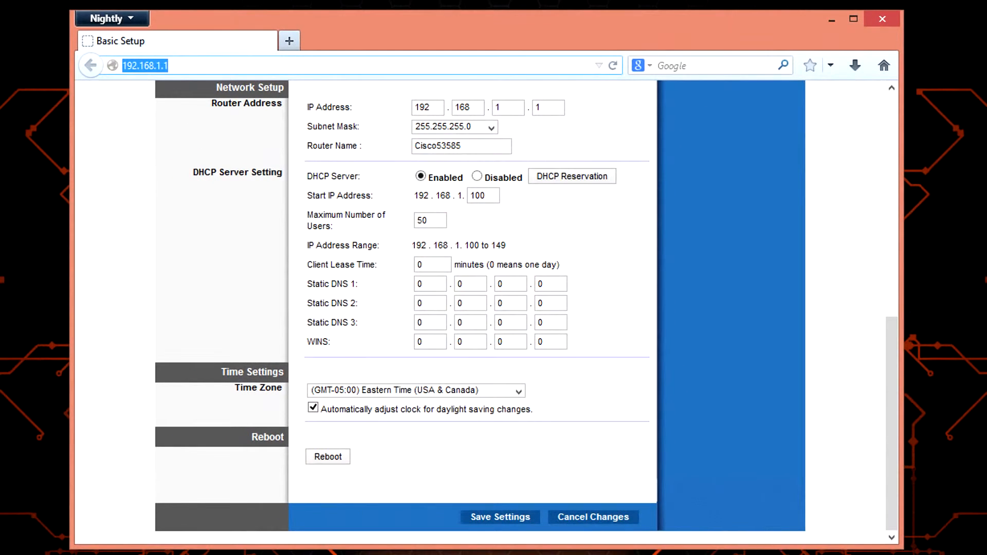
click(169, 66)
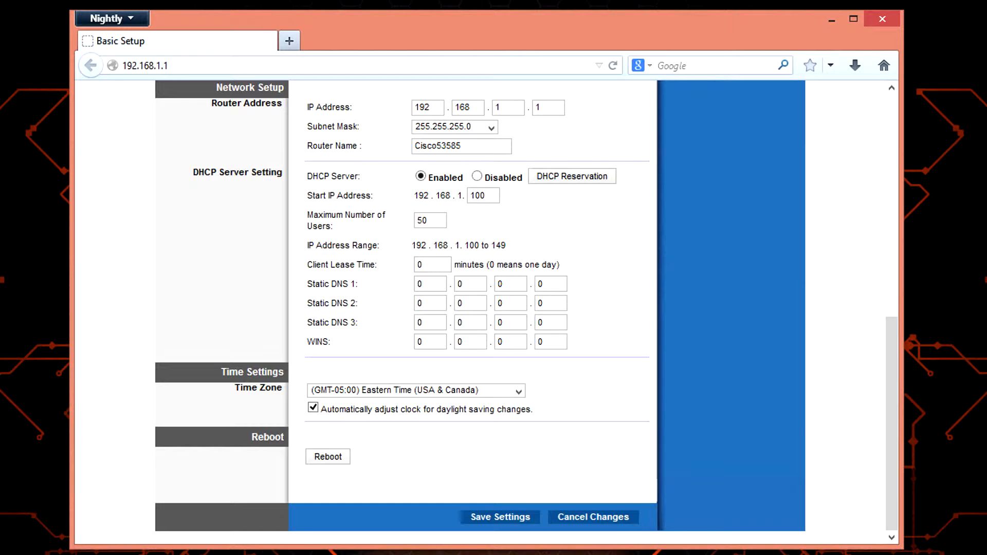
scroll(487, 312, up, 8)
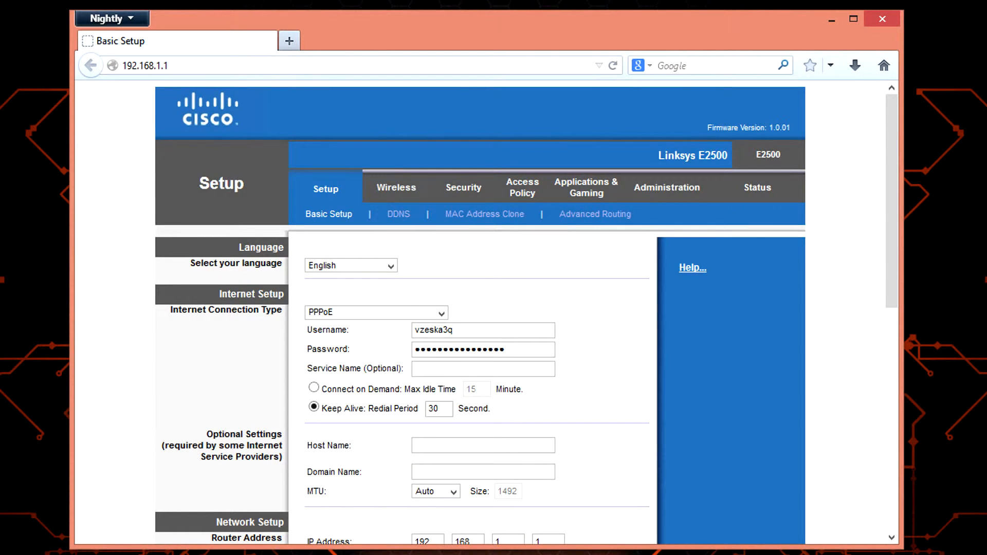
scroll(486, 313, down, 7)
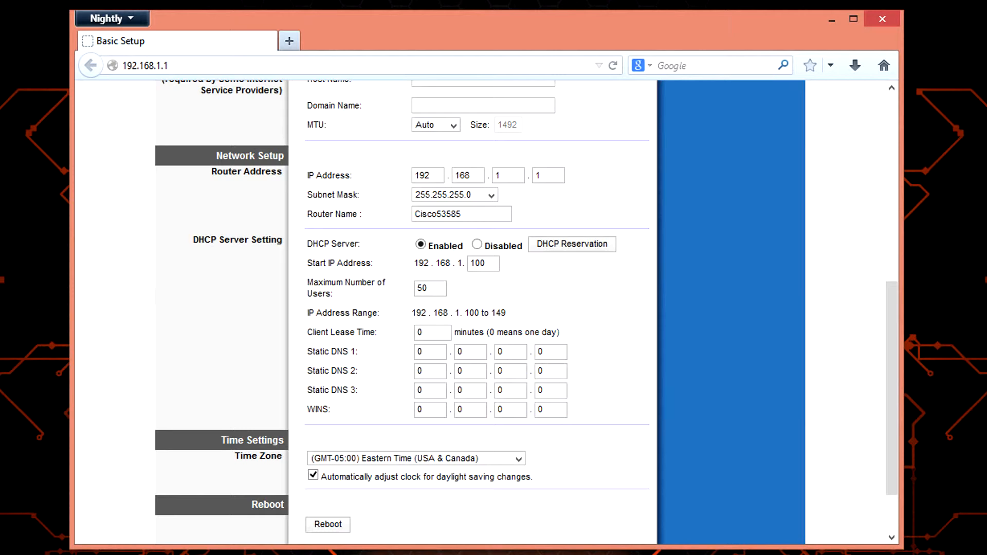
scroll(486, 313, up, 7)
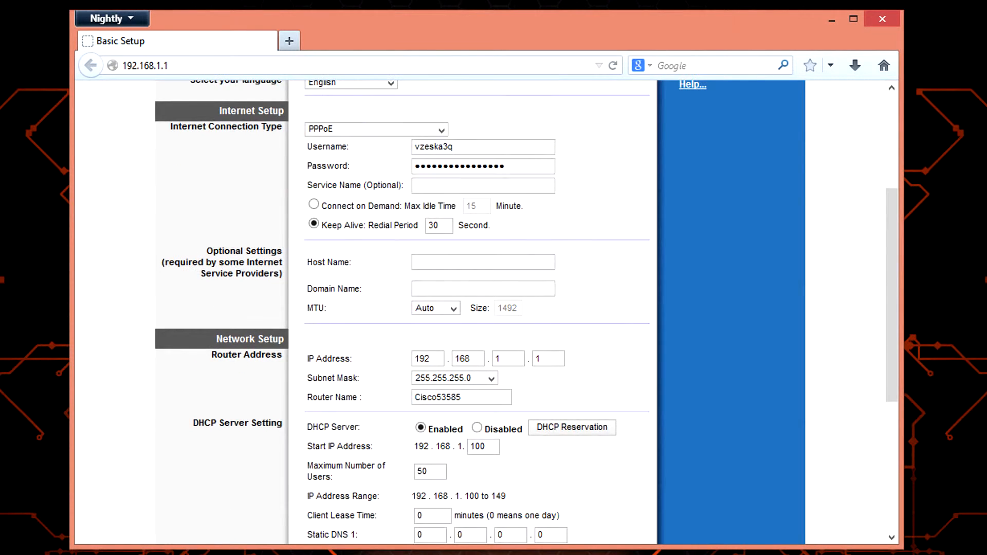
scroll(486, 312, down, 3)
scroll(486, 312, down, 3)
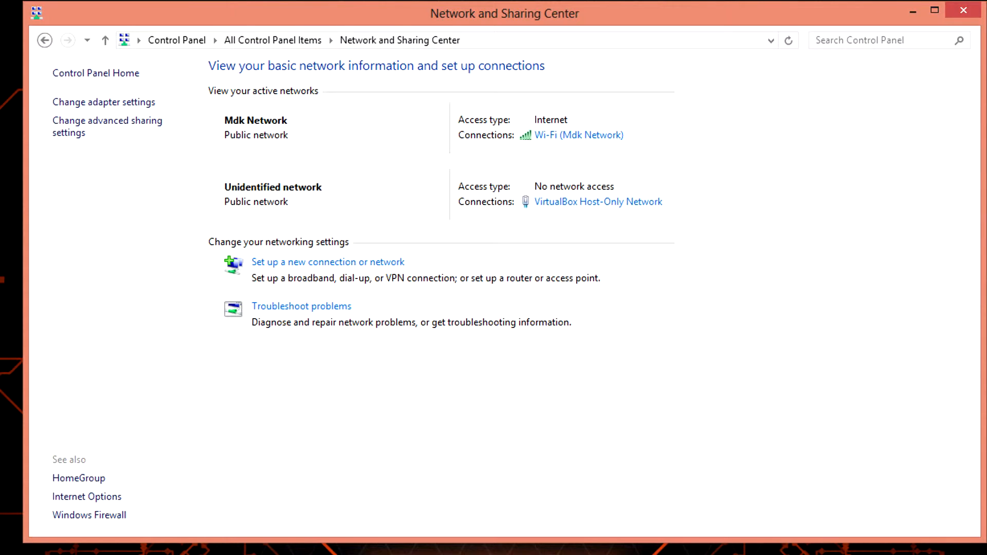
Open the Internet Protocol Version 4 (TCP/IPv4) properties of the Wi-Fi connection from the Network and Sharing Center.
click(860, 40)
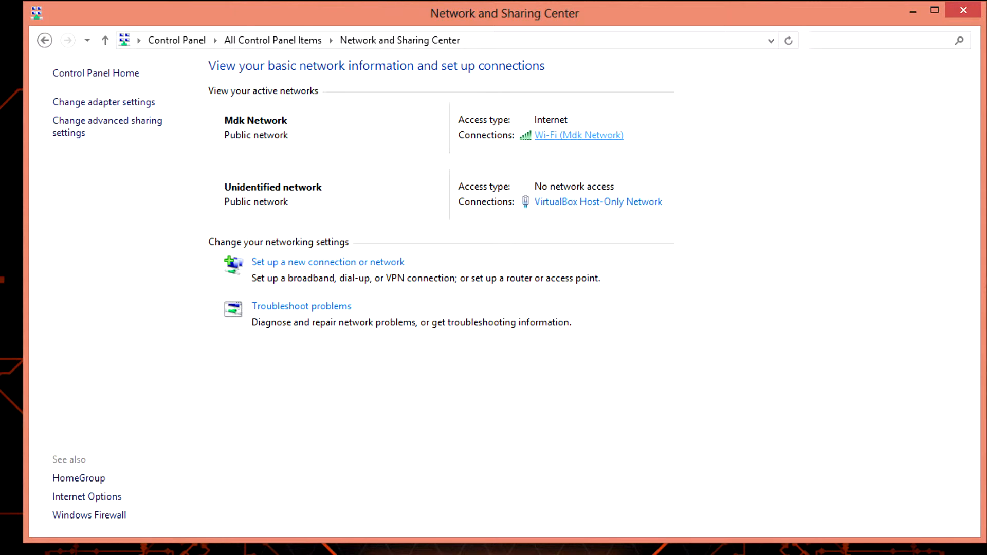
click(579, 135)
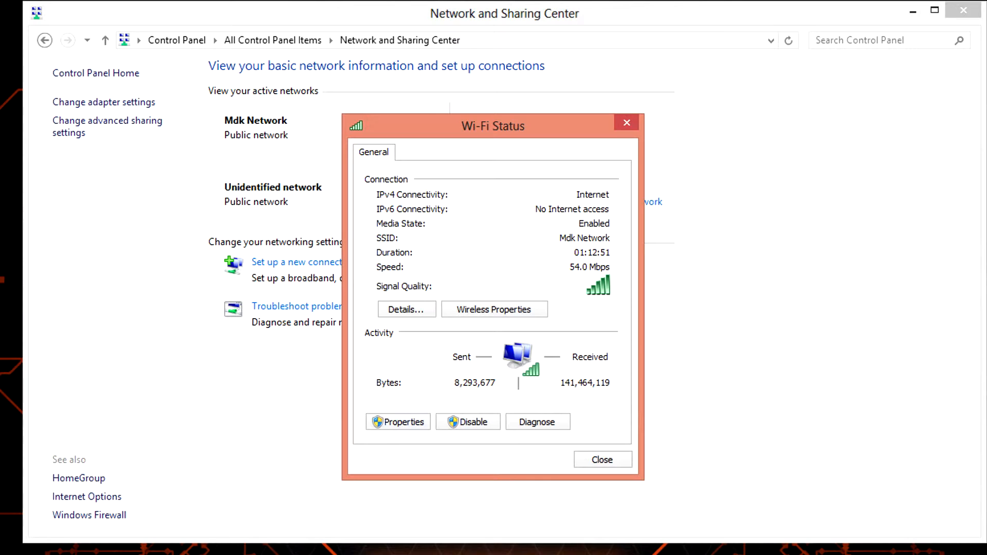
click(398, 421)
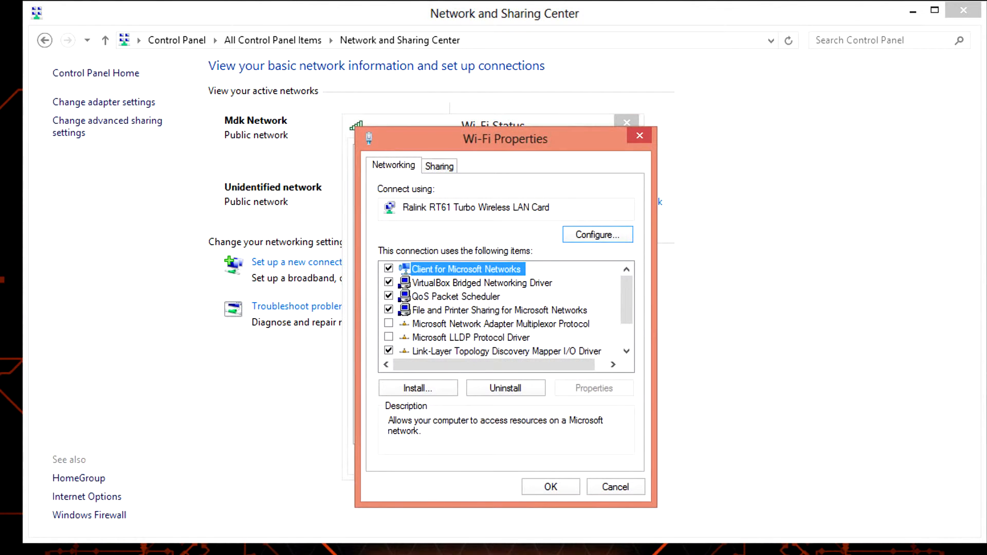
scroll(507, 309, down, 1)
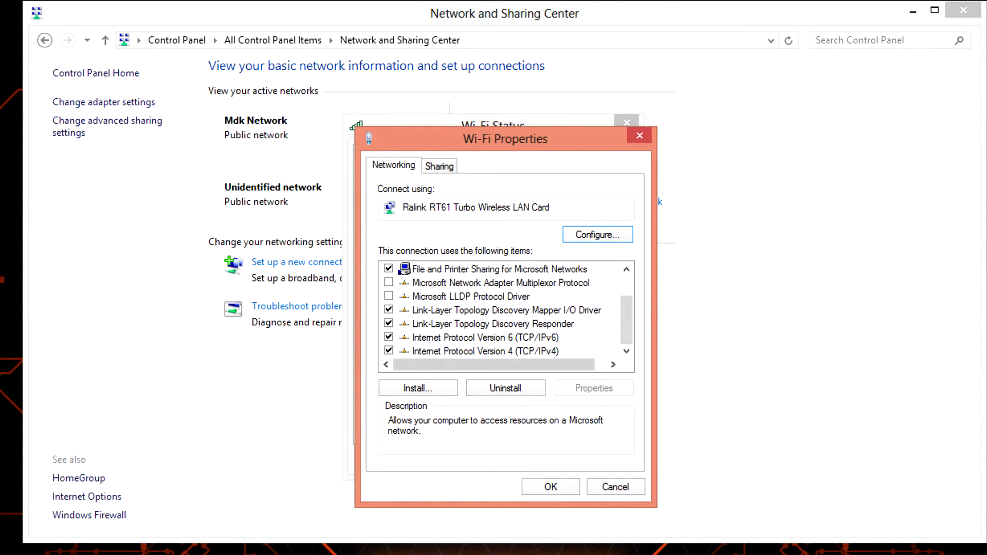
click(486, 352)
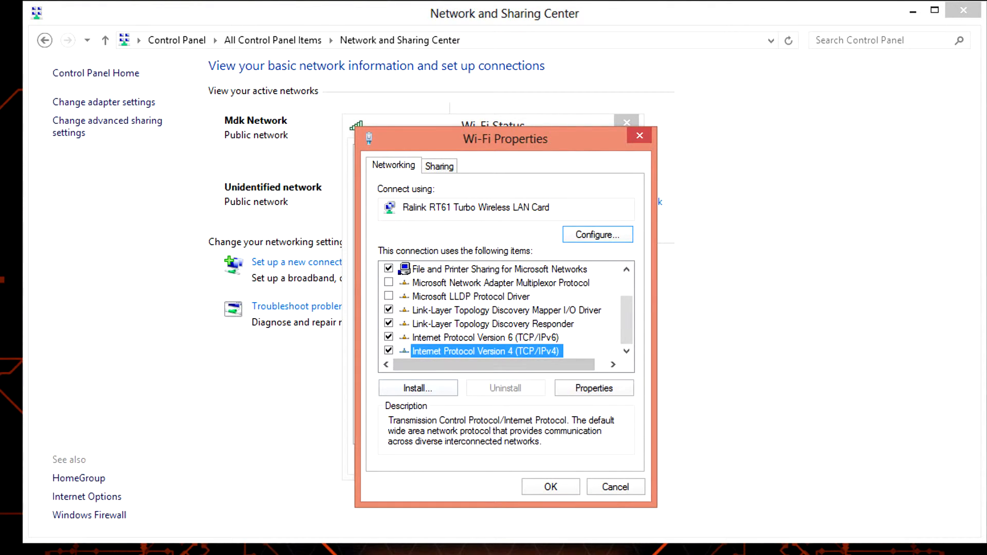
click(594, 388)
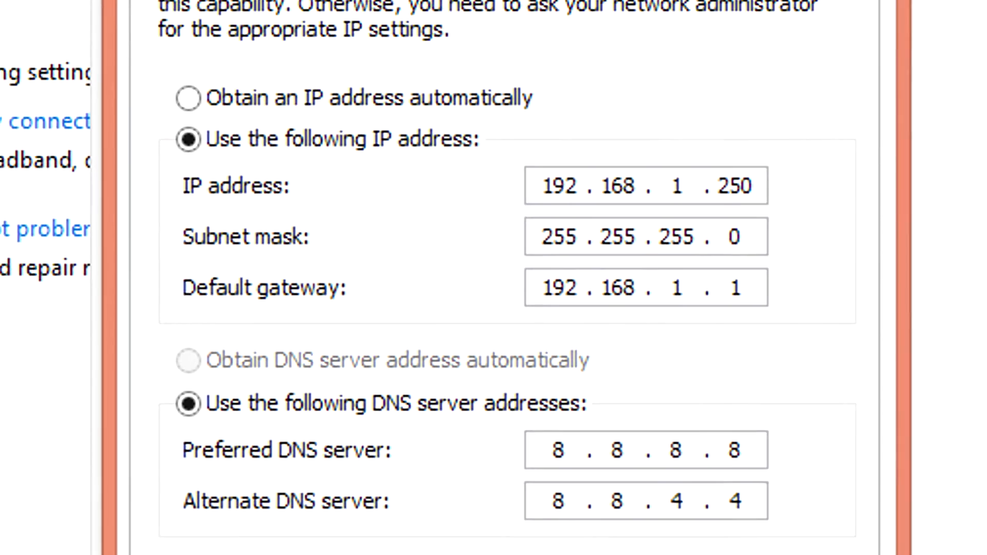
Accept the Wi-Fi connection's static IPv4 and DNS settings and close its dialogs and the Network and Sharing Center.
click(572, 489)
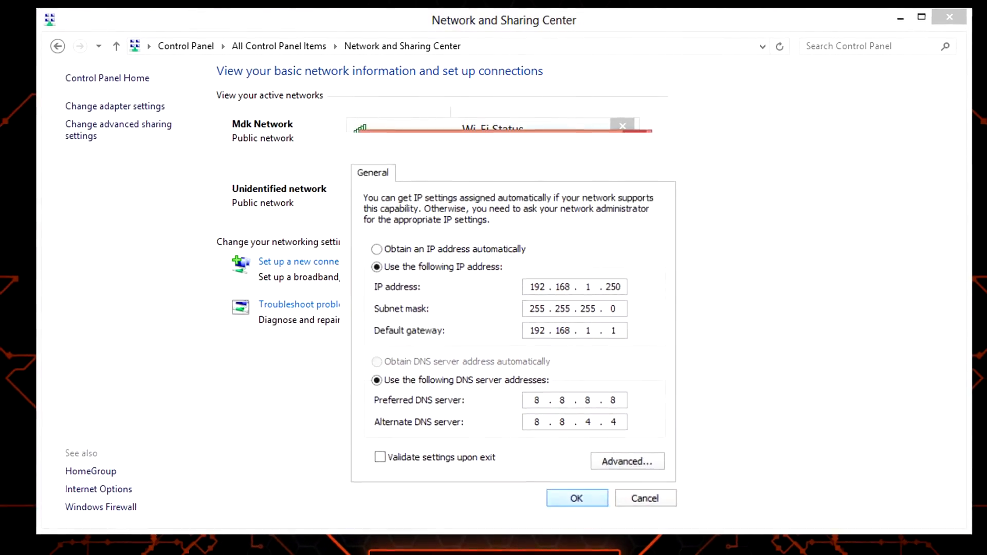
click(549, 483)
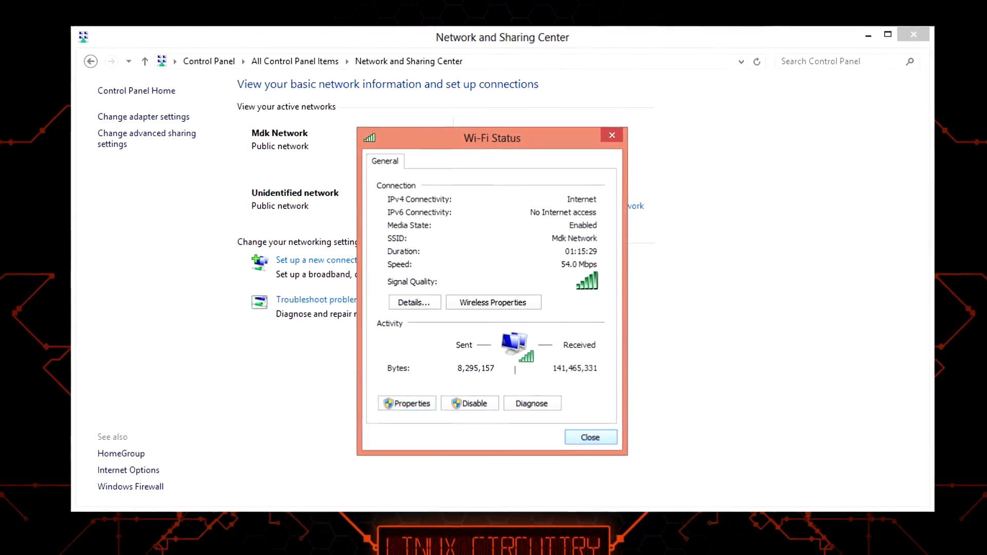
click(593, 441)
click(922, 31)
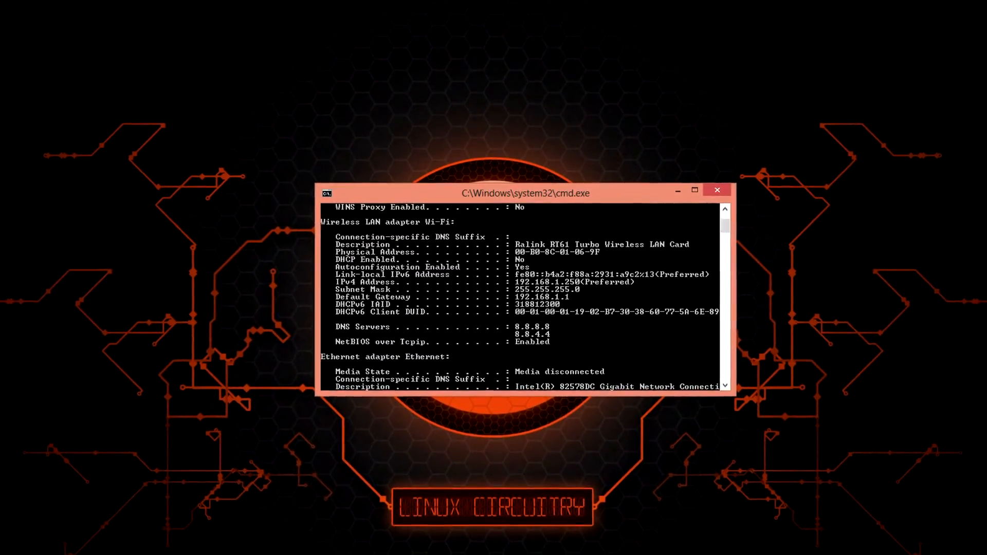
Run ipconfig /all again and check the Wi-Fi adapter's IP address, gateway and DNS entries.
key(Up)
key(Return)
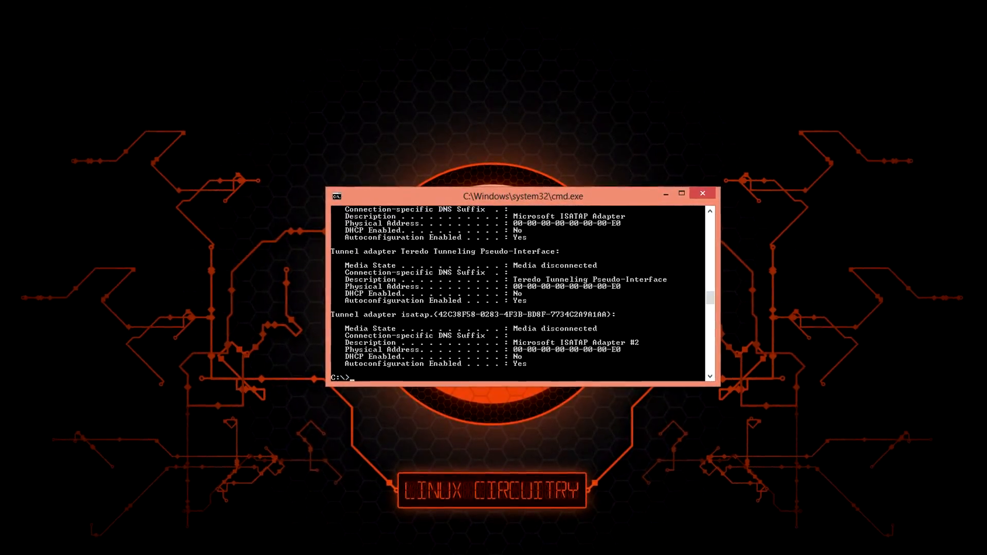
scroll(518, 290, up, 10)
scroll(519, 290, up, 10)
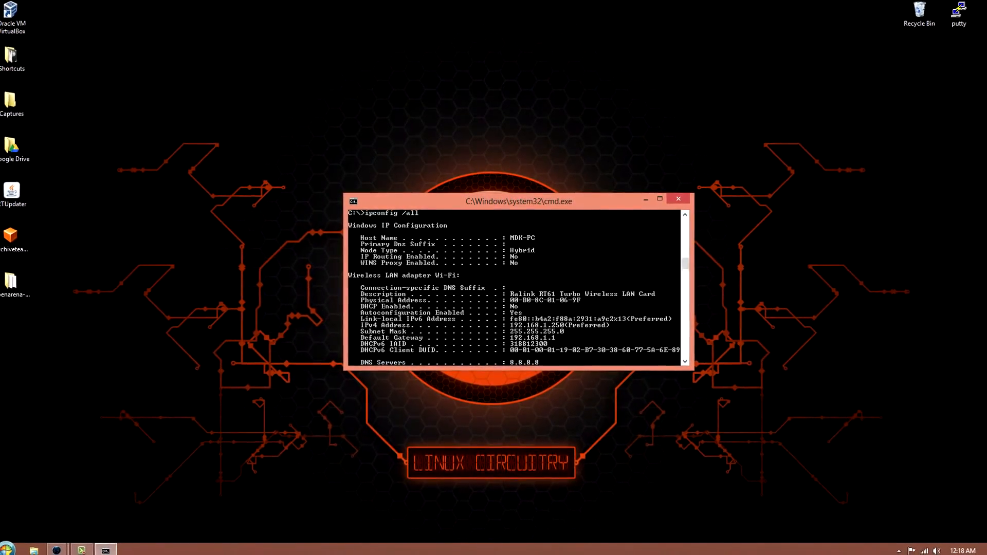
scroll(518, 289, down, 1)
Show the connected Wi-Fi network's options in the list of available networks and close the list without disconnecting.
click(931, 553)
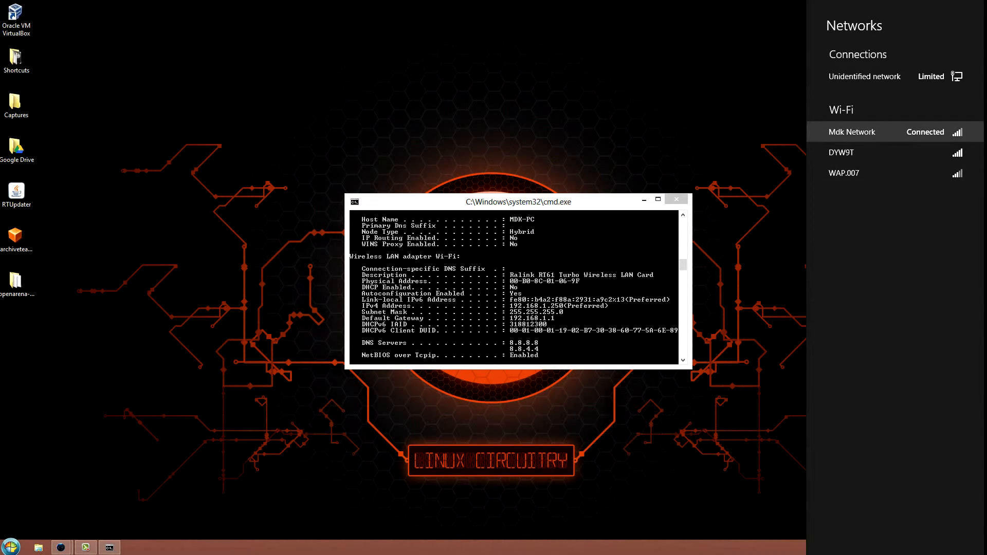
click(864, 132)
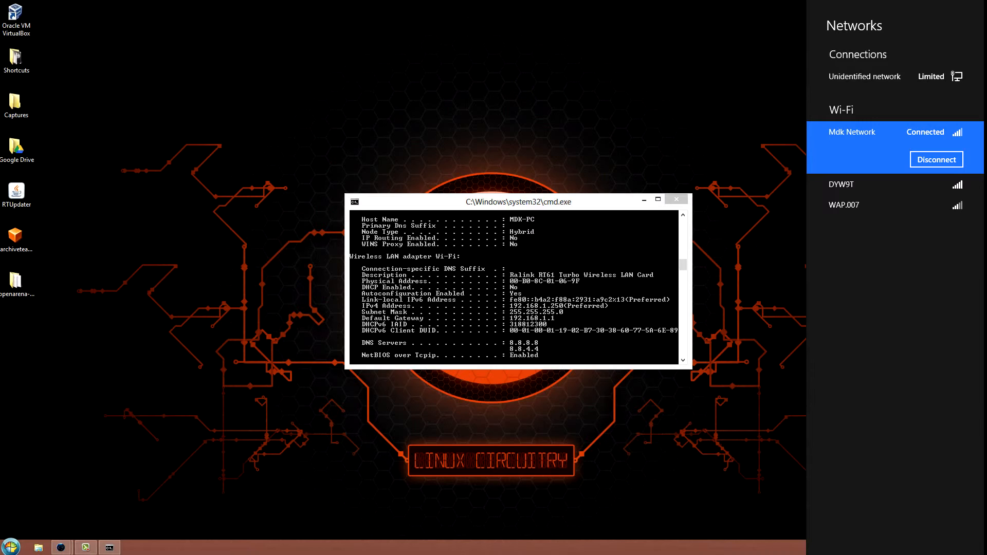
key(Escape)
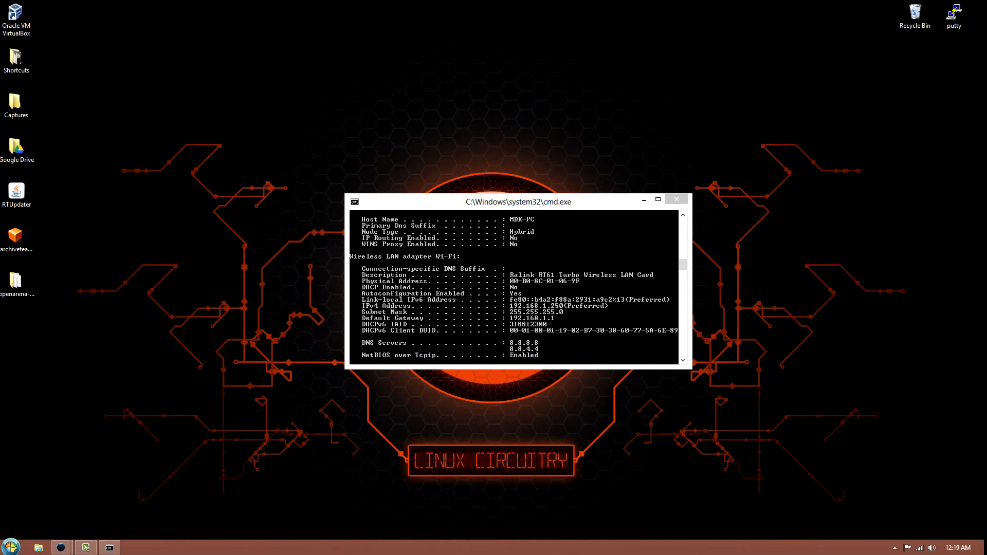
Review the remaining Ethernet, VirtualBox and tunnel adapter entries in the command output down to the prompt.
click(514, 288)
scroll(514, 288, down, 11)
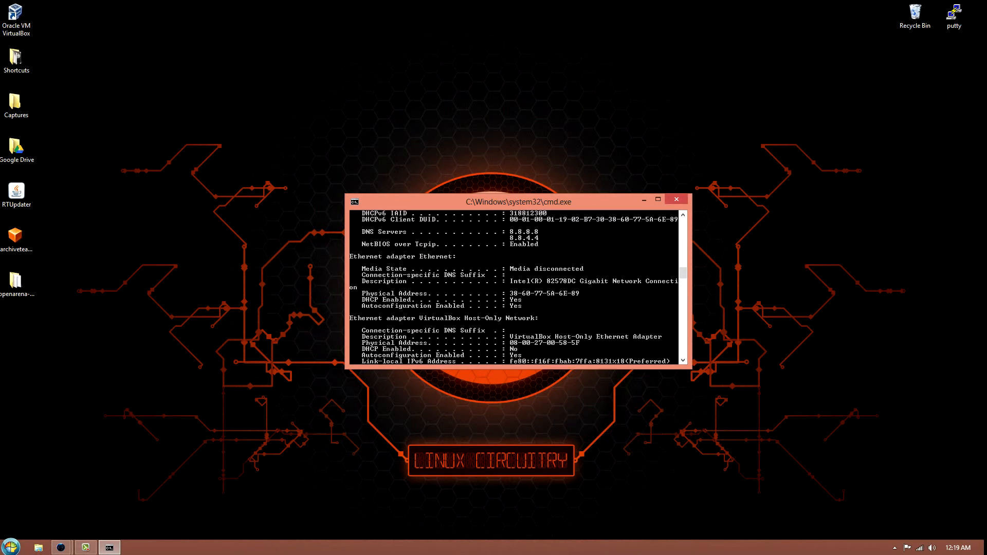
scroll(515, 288, down, 8)
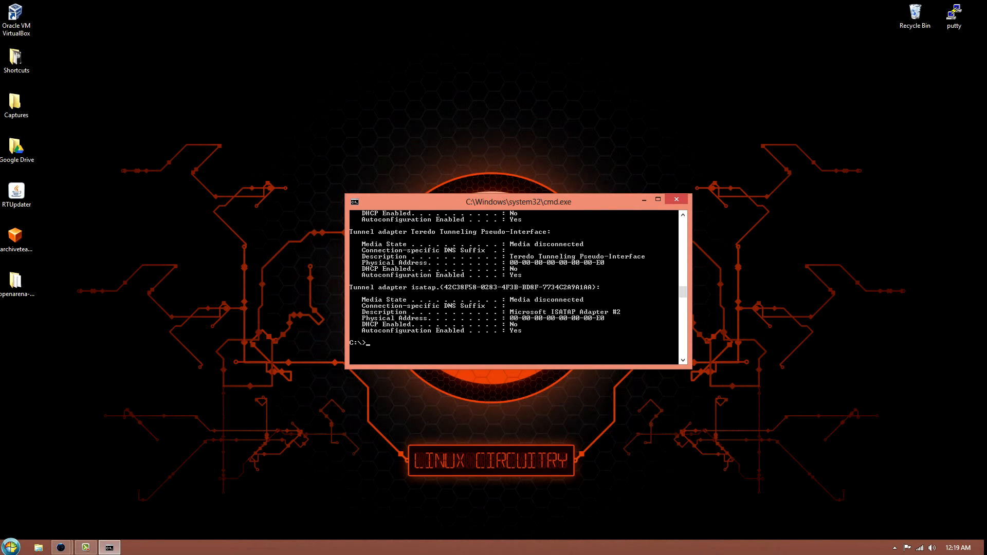